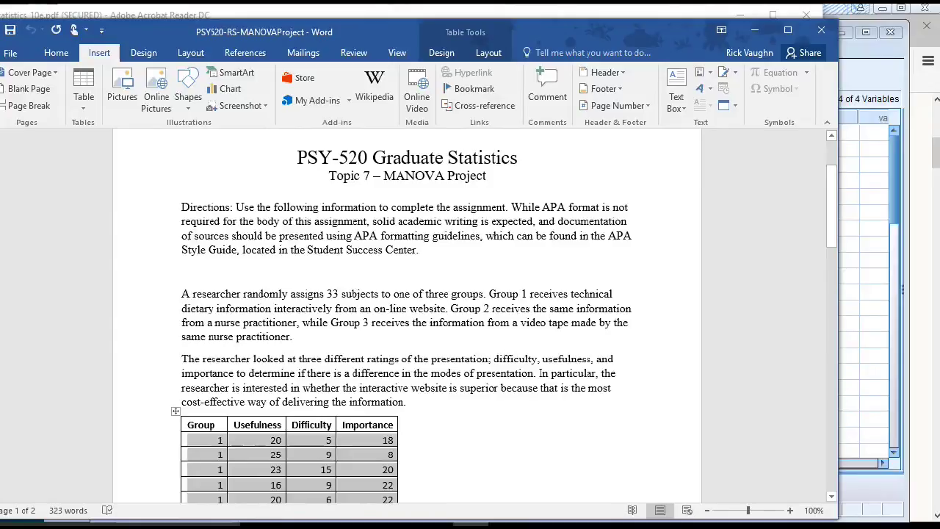
- Switch to the SPSS Data Editor and examine the dataset's rows and its Group, Usefulness, Difficulty and Importance variables
left_click(870, 73)
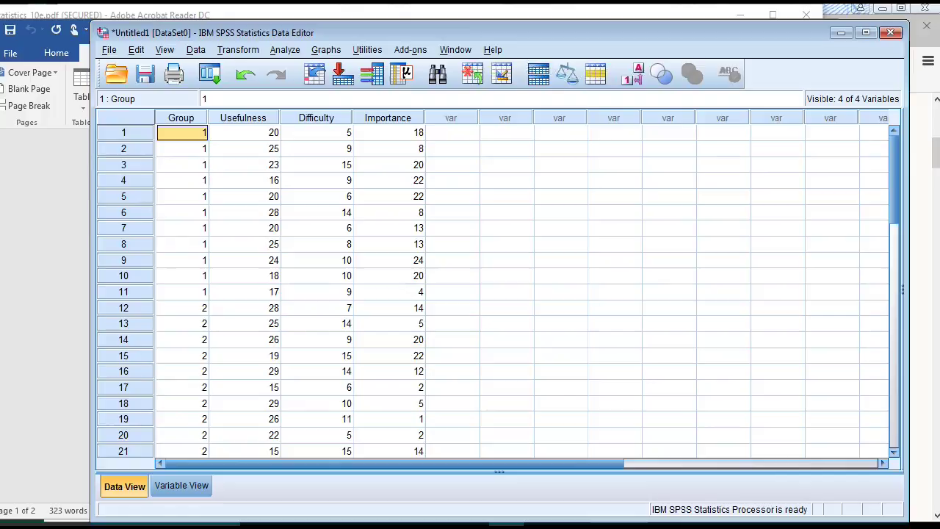
scroll(492, 294, "down", 6)
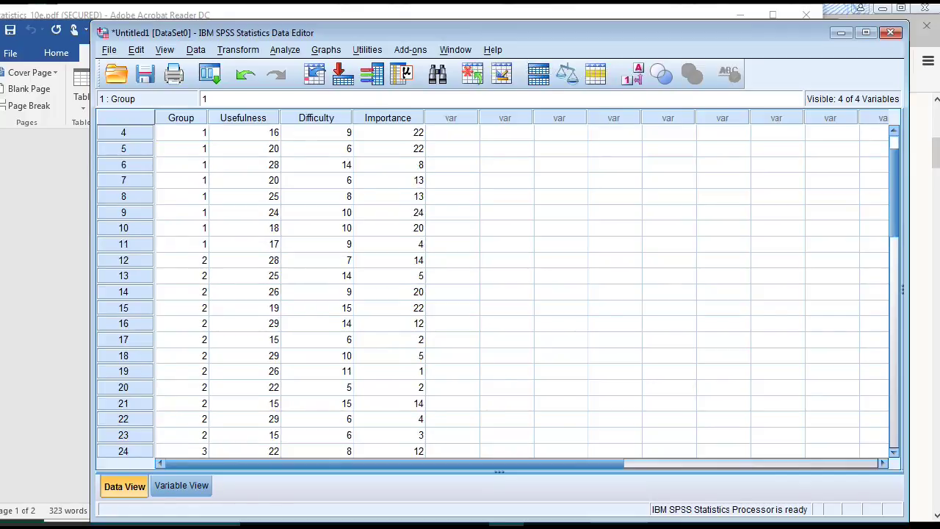
scroll(492, 293, "up", 3)
scroll(492, 293, "up", 3)
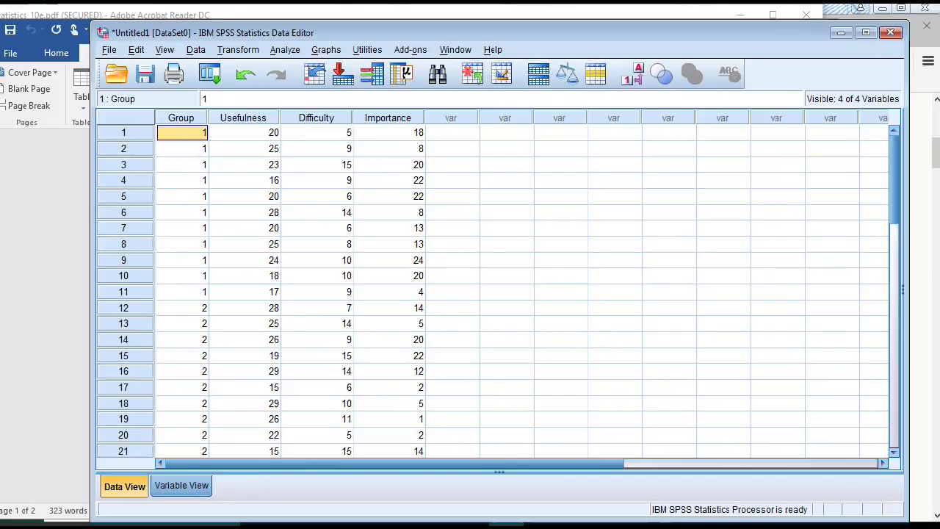
left_click(181, 486)
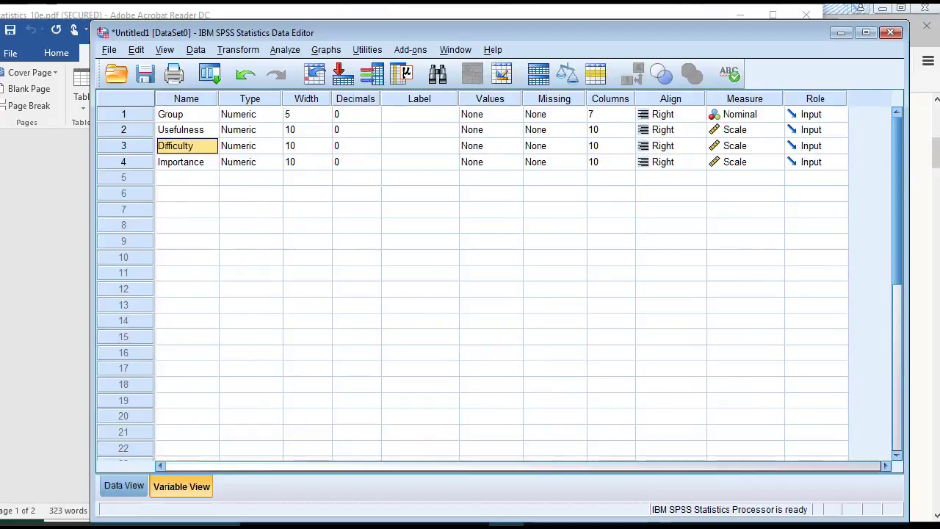
left_click(186, 115)
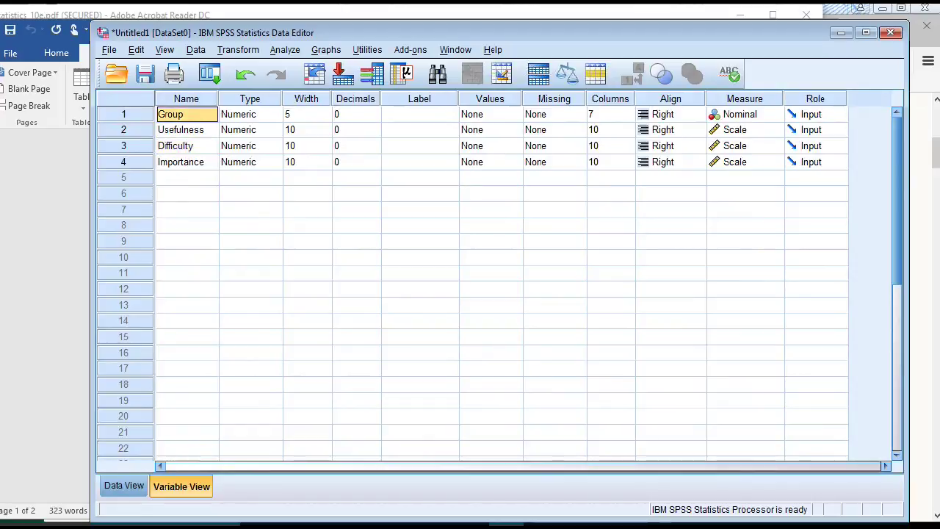
left_click(186, 130)
left_click(186, 146)
left_click(187, 162)
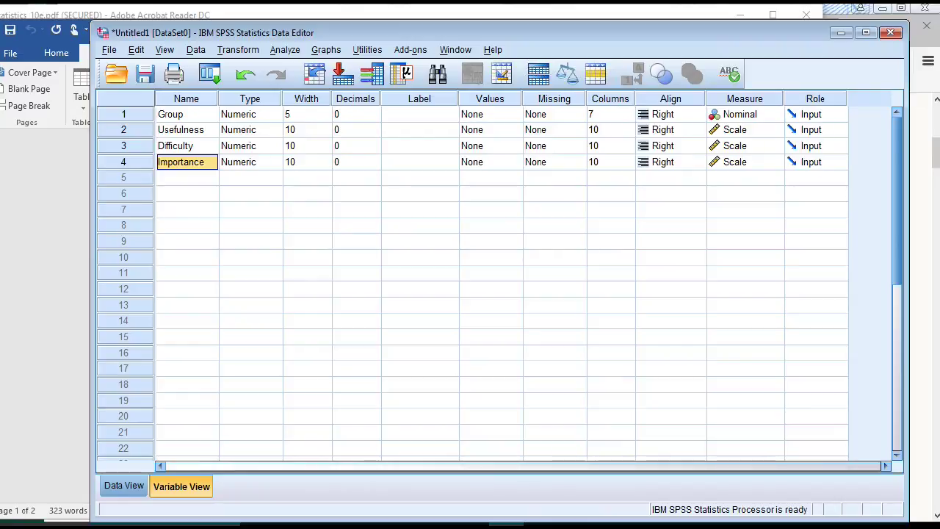
- Confirm the Group variable's type as Numeric and its measurement level as Nominal
left_click(274, 114)
left_click(275, 114)
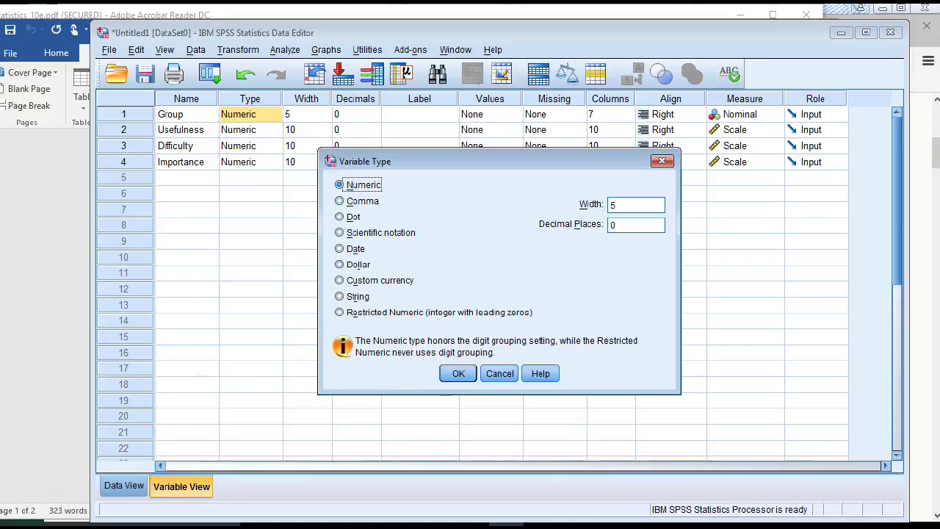
left_click(458, 373)
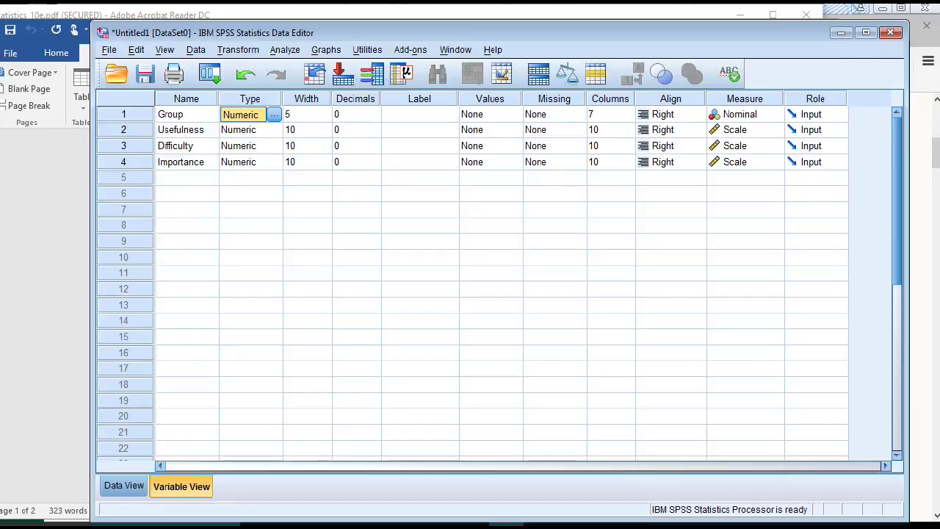
left_click(774, 114)
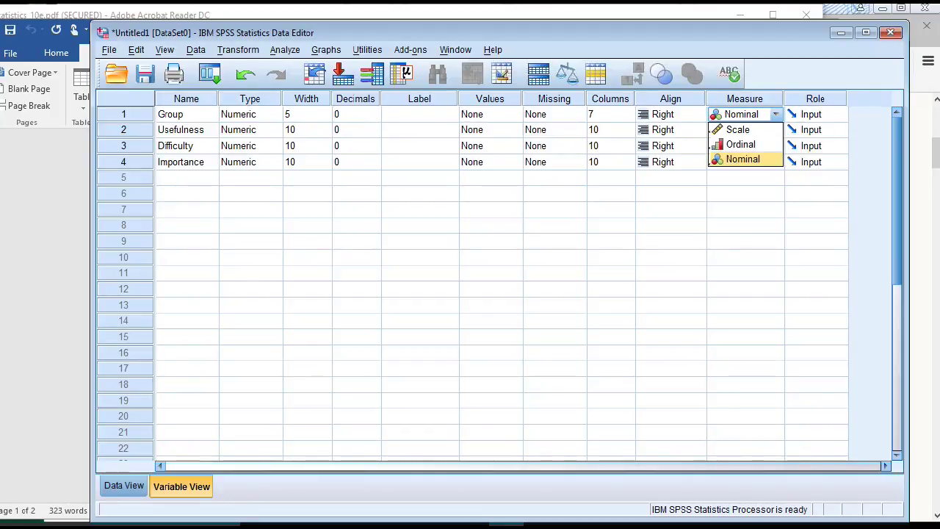
left_click(743, 159)
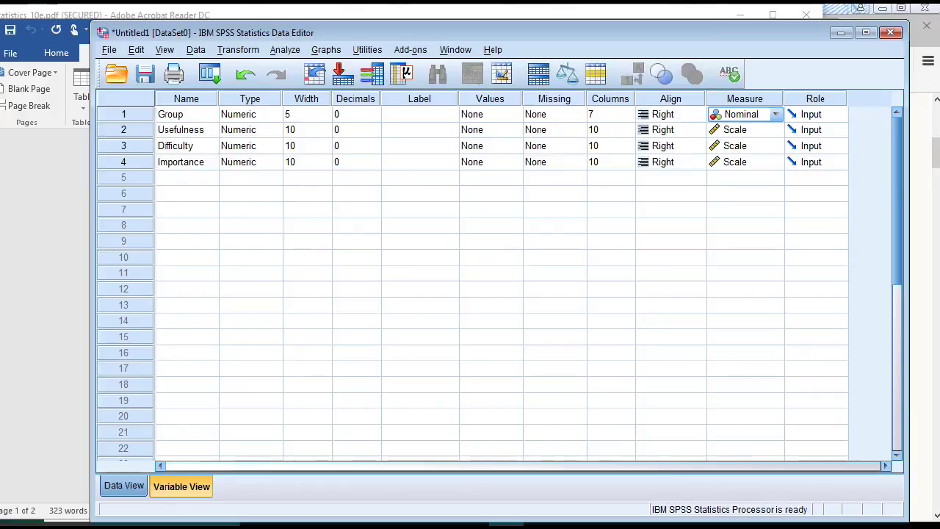
- Return to the data rows and open the Multivariate analysis of the General Linear Model family
left_click(124, 485)
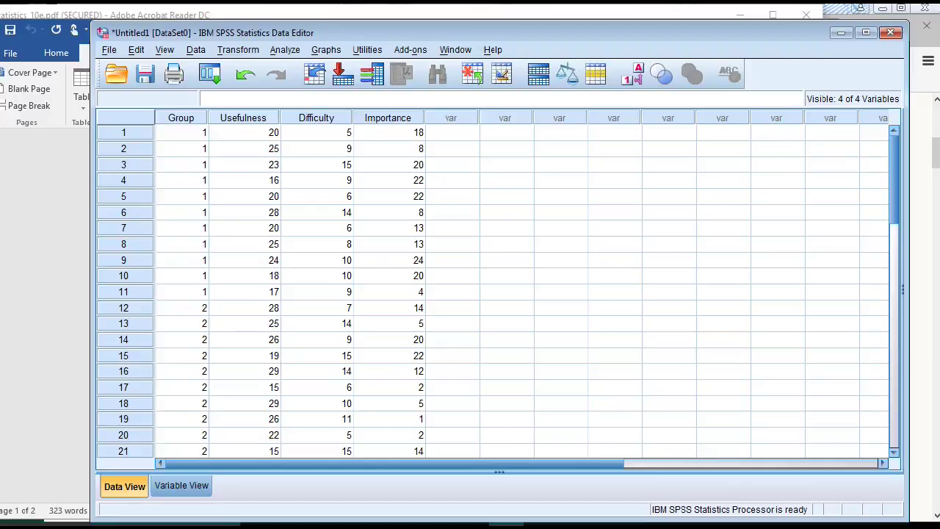
left_click(285, 50)
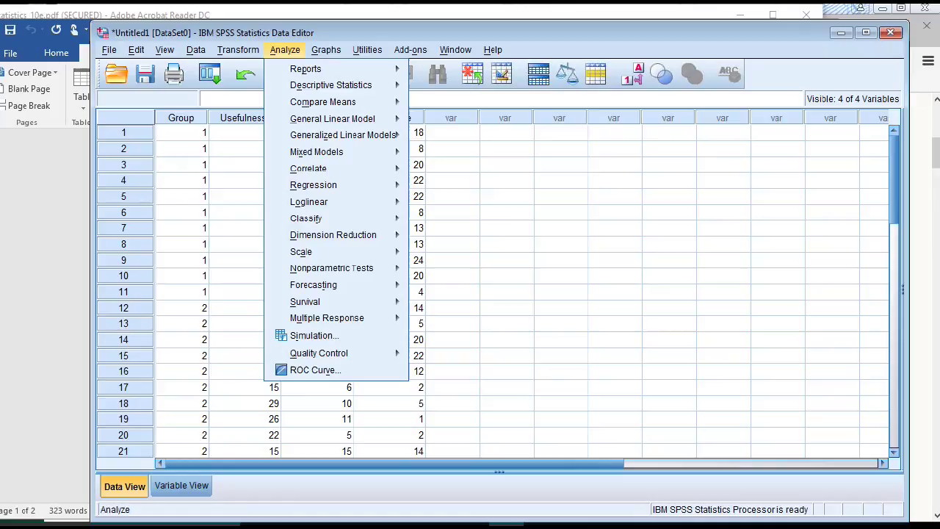
mouse_move(323, 102)
key("Down")
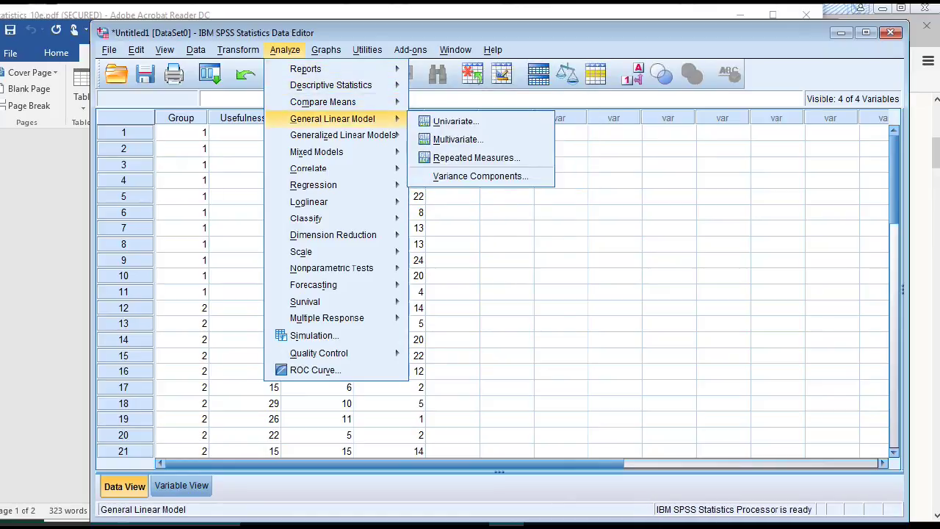
key("Down")
key("Up")
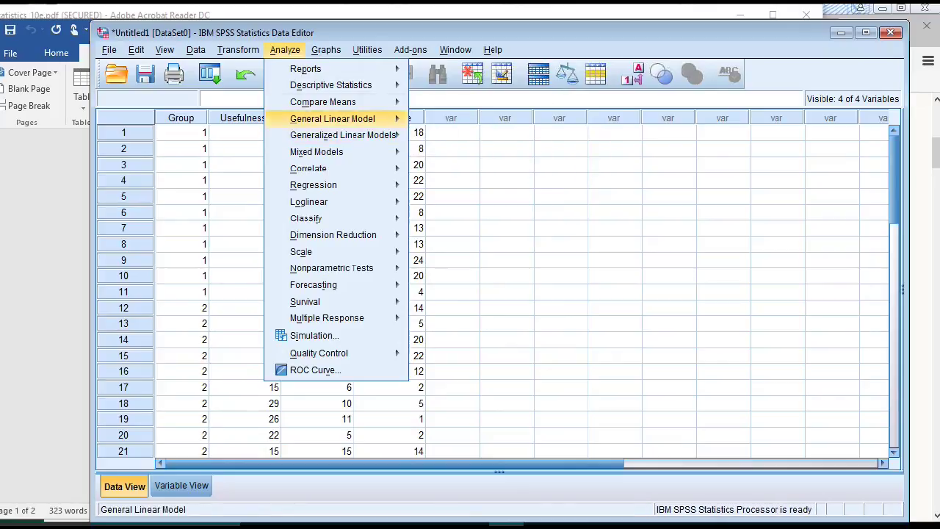
key("Right")
key("Down")
key("Return")
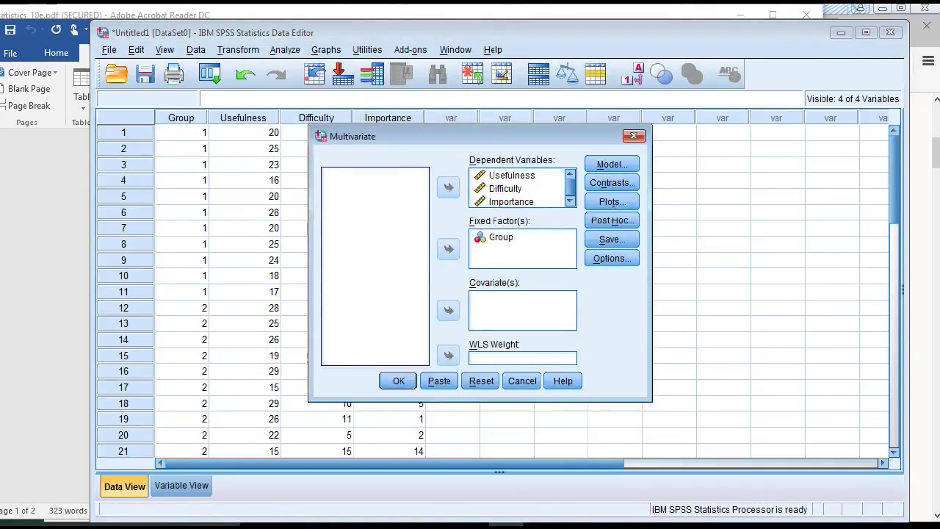
- Take Group out of the fixed factors and put it back as the fixed factor, then select Usefulness among the dependent variables
left_click_drag(501, 237, 389, 208)
left_click_drag(355, 175, 527, 245)
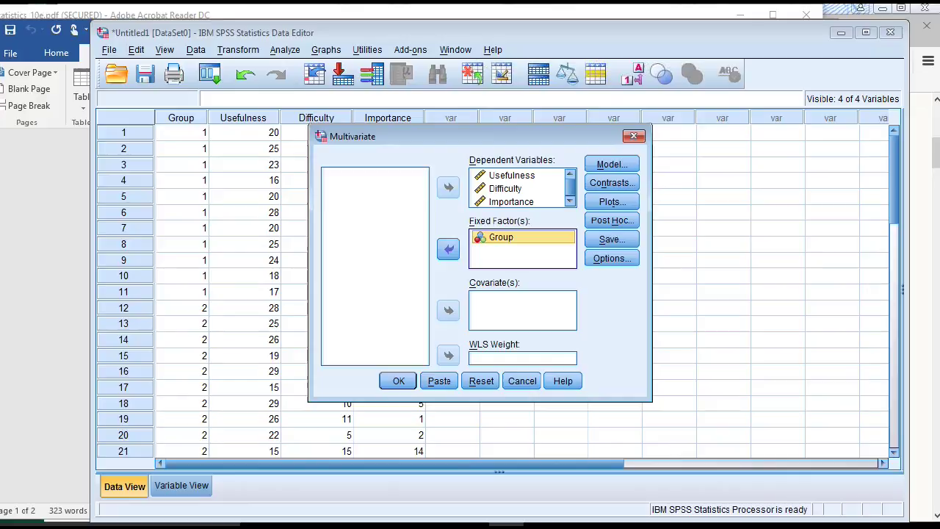
mouse_move(511, 176)
left_mouse_down()
mouse_move(408, 196)
mouse_move(517, 178)
left_mouse_up()
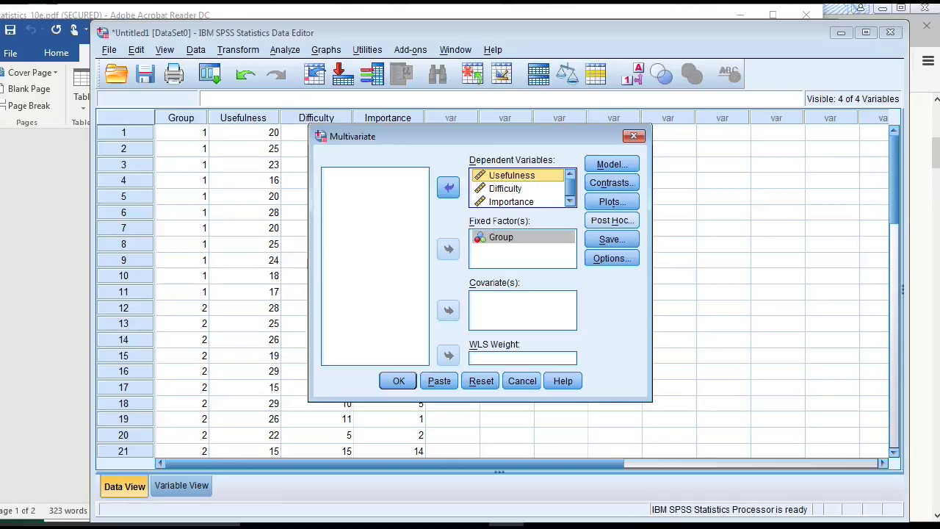
- Add Group to the post hoc tests with the Tukey multiple comparison
left_click(611, 220)
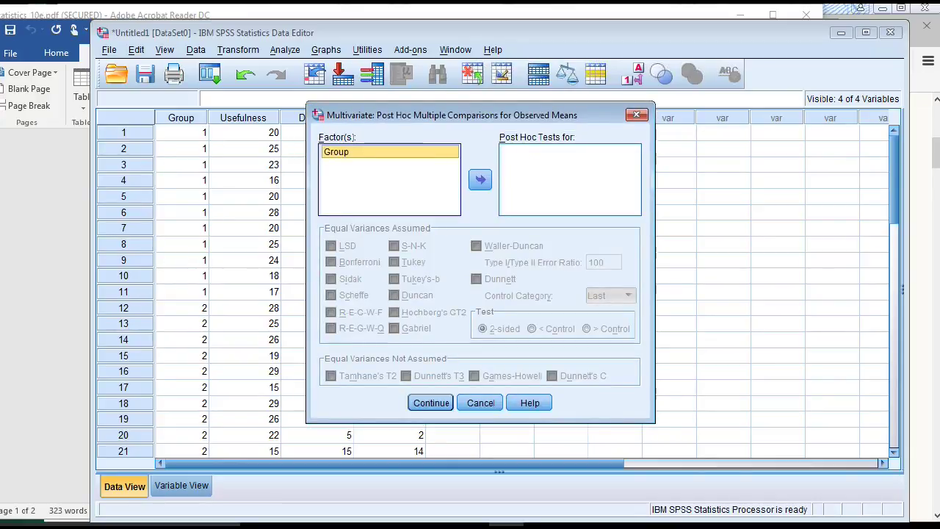
left_click_drag(336, 151, 570, 176)
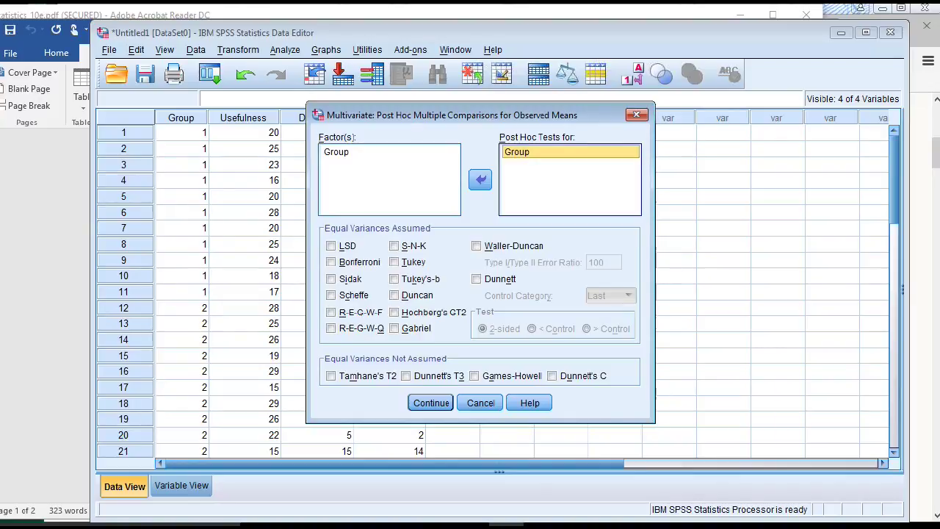
left_click(394, 262)
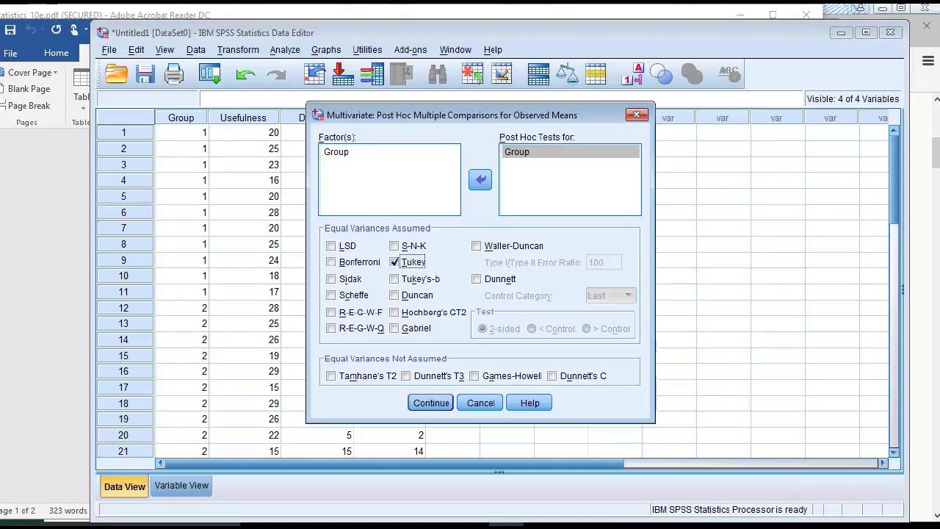
key("Return")
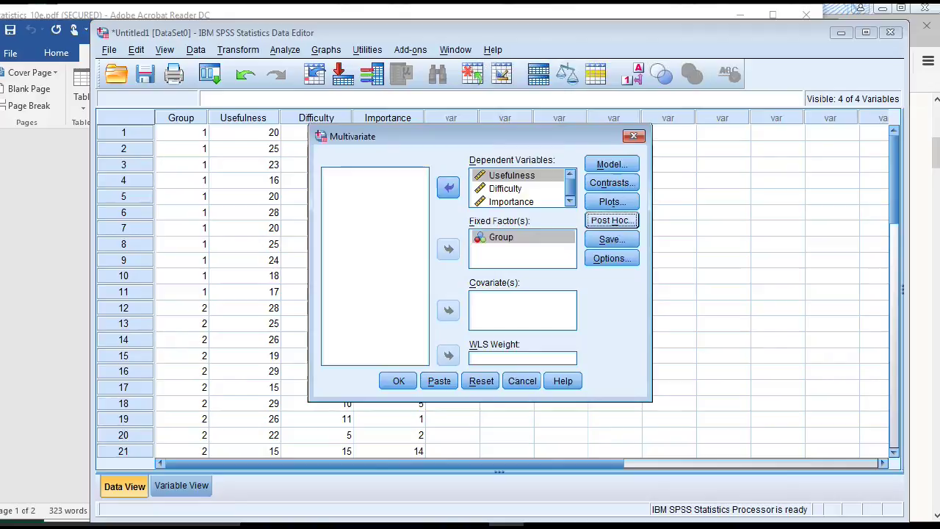
- Request descriptive statistics and displayed means for (OVERALL) and Group at the .05 significance level, and run the multivariate analysis
left_click(612, 258)
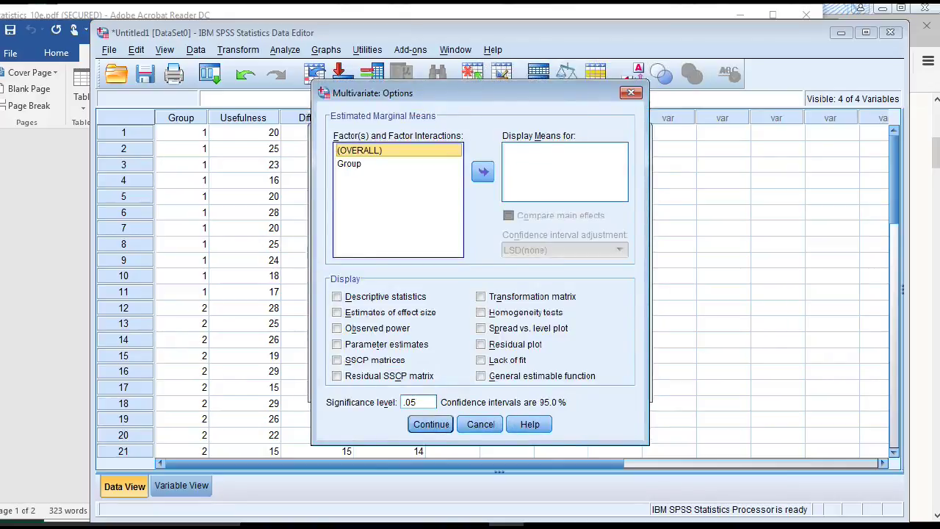
left_click(337, 297)
left_click_drag(360, 150, 529, 176)
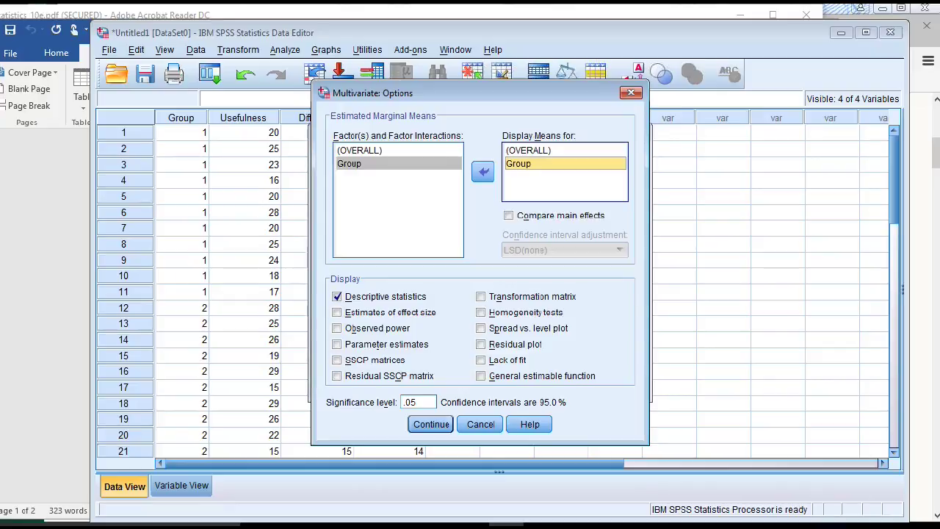
left_click(418, 403)
left_click_drag(418, 402, 402, 403)
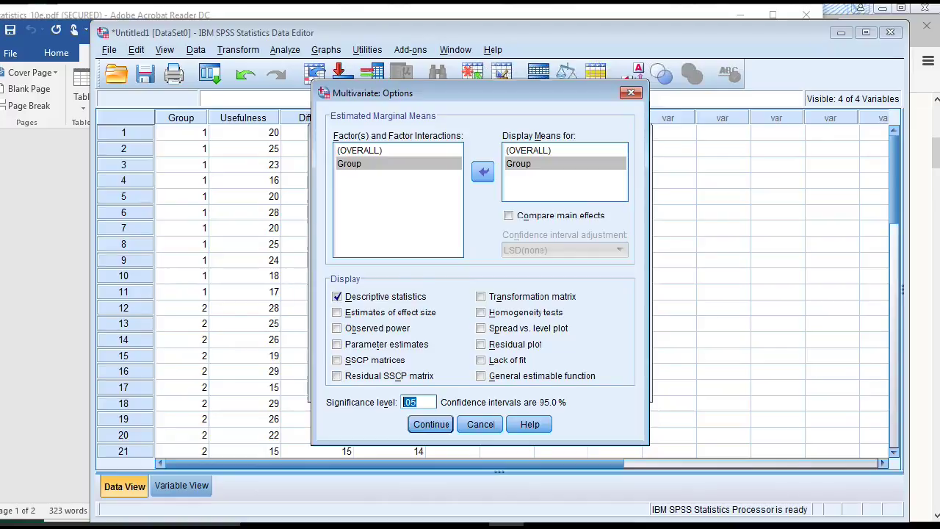
left_click(431, 424)
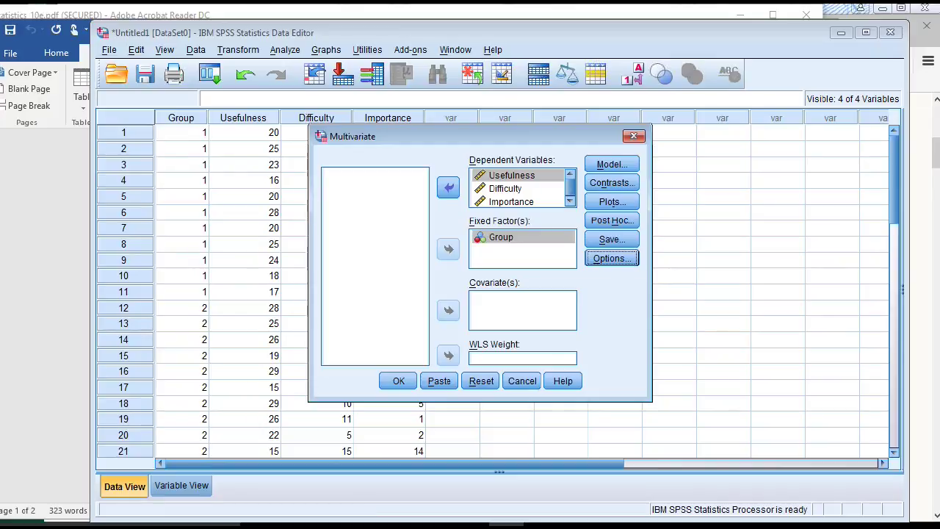
left_click(398, 380)
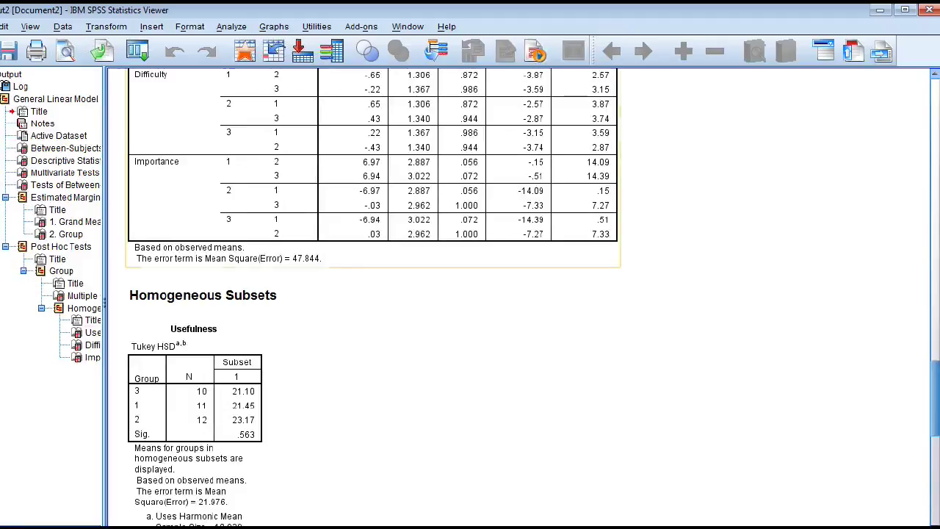
- Look over the start of the output and bring up the copy options for the Between-Subjects Factors table
scroll(492, 279, "up", 10)
scroll(470, 294, "up", 10)
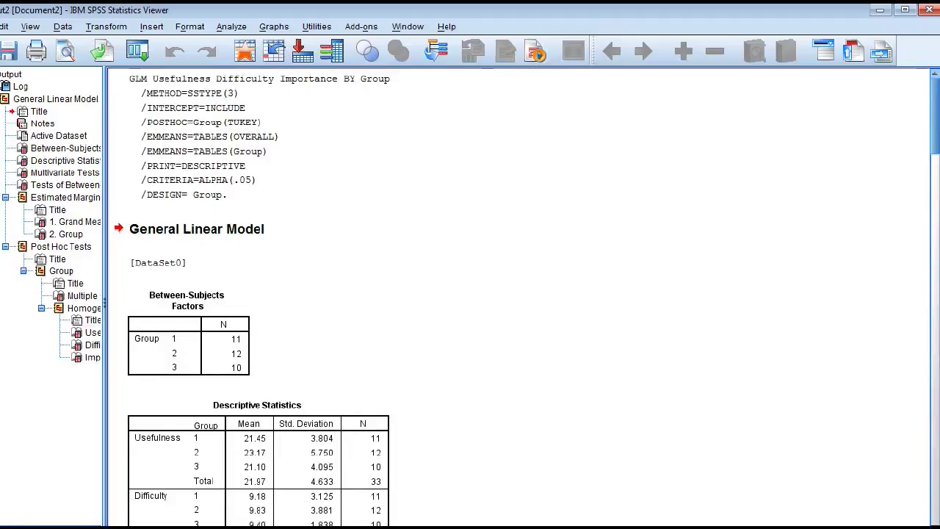
scroll(470, 293, "down", 3)
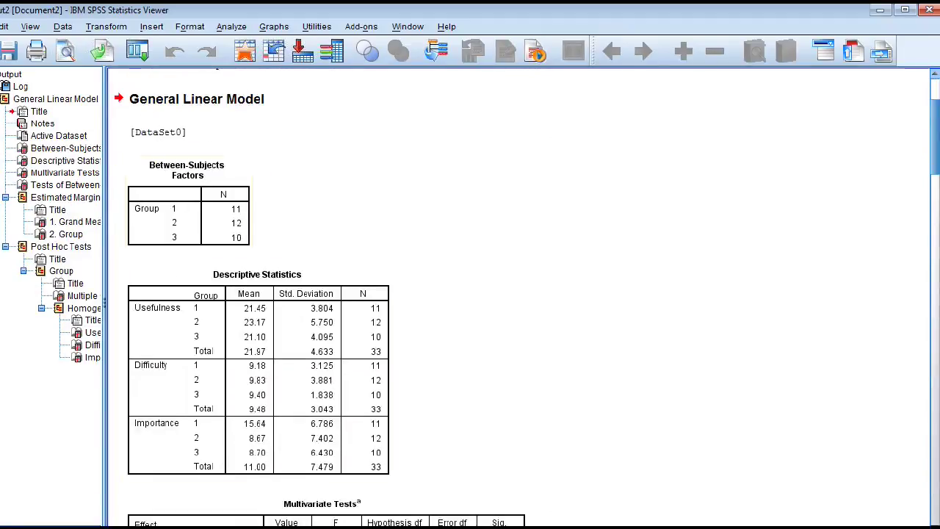
left_click(188, 201)
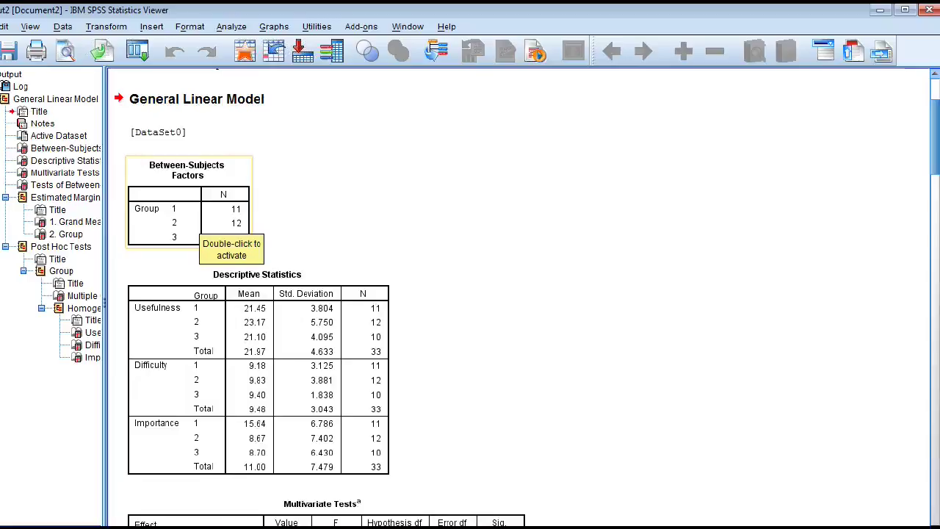
right_click(220, 215)
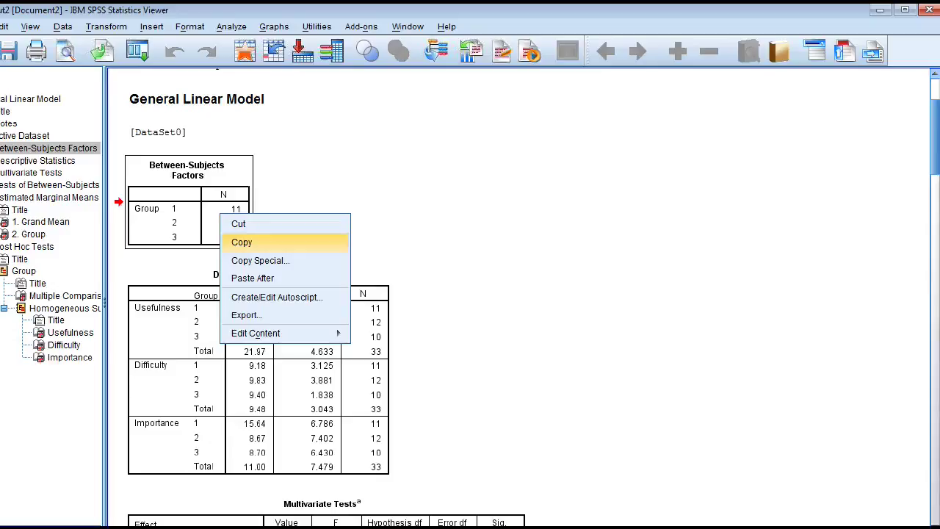
left_click(440, 231)
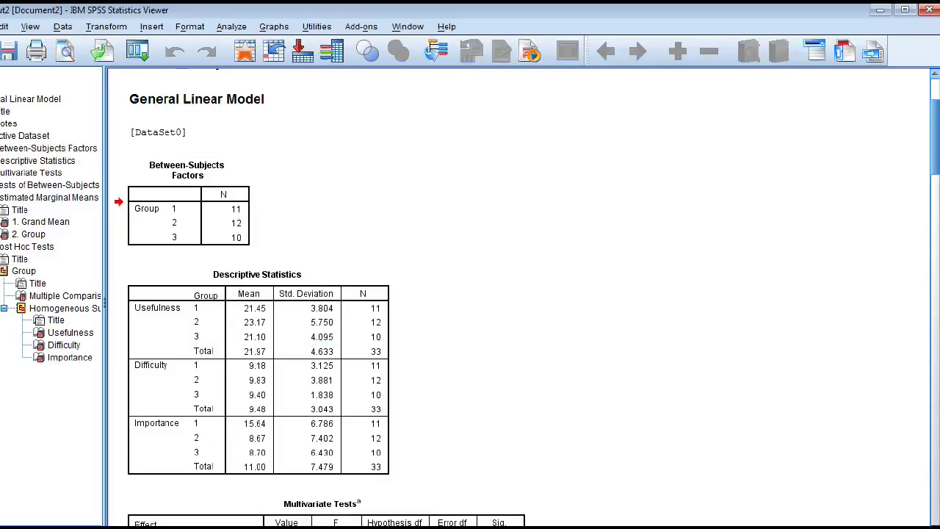
- Examine the Descriptive Statistics, Multivariate Tests, Tests of Between-Subjects Effects and Estimated Marginal Means tables
scroll(441, 231, "down", 3)
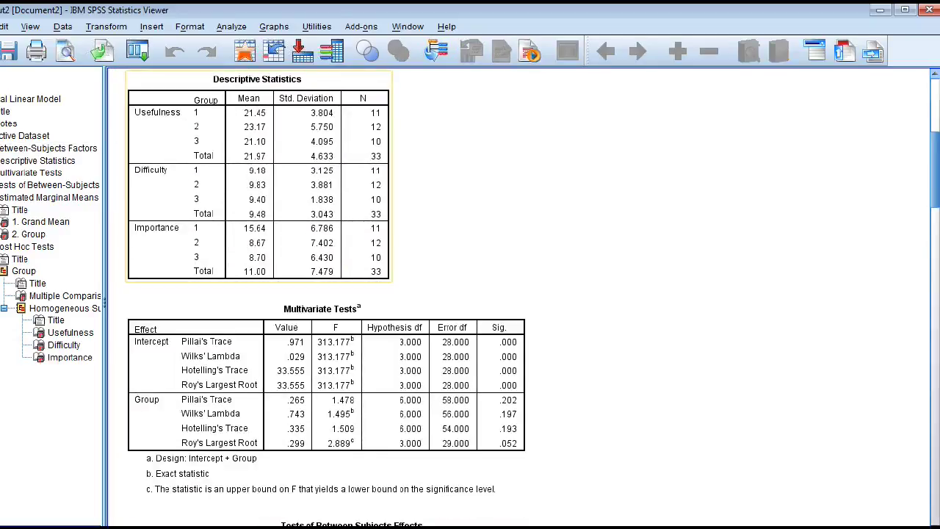
scroll(469, 293, "up", 2)
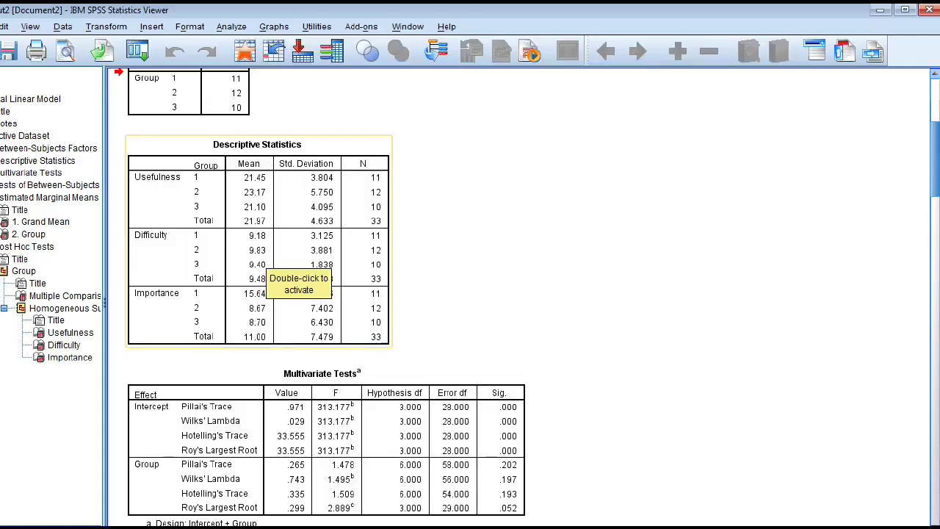
scroll(299, 279, "down", 5)
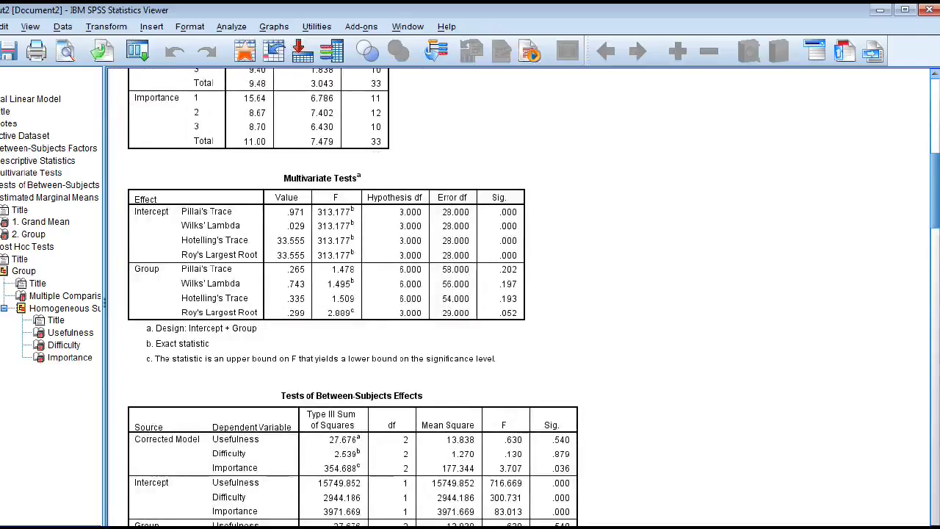
scroll(352, 293, "down", 5)
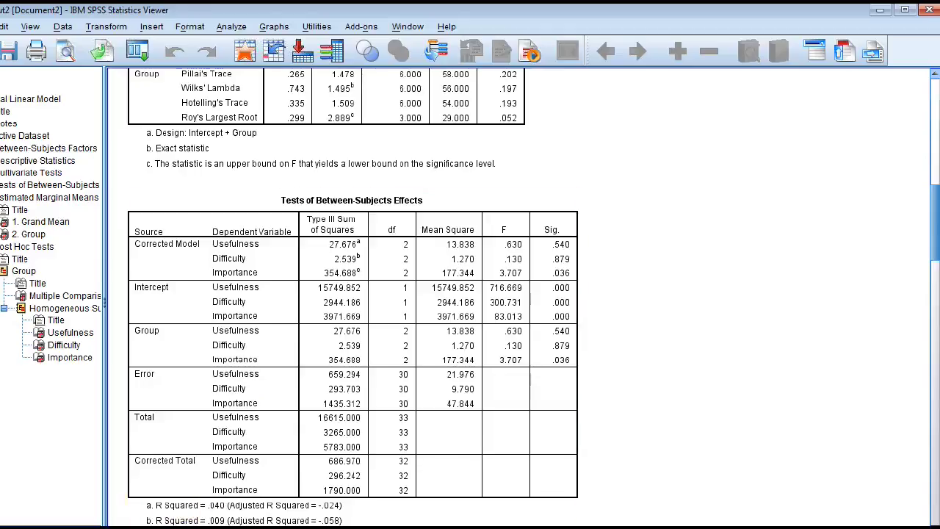
scroll(352, 294, "down", 3)
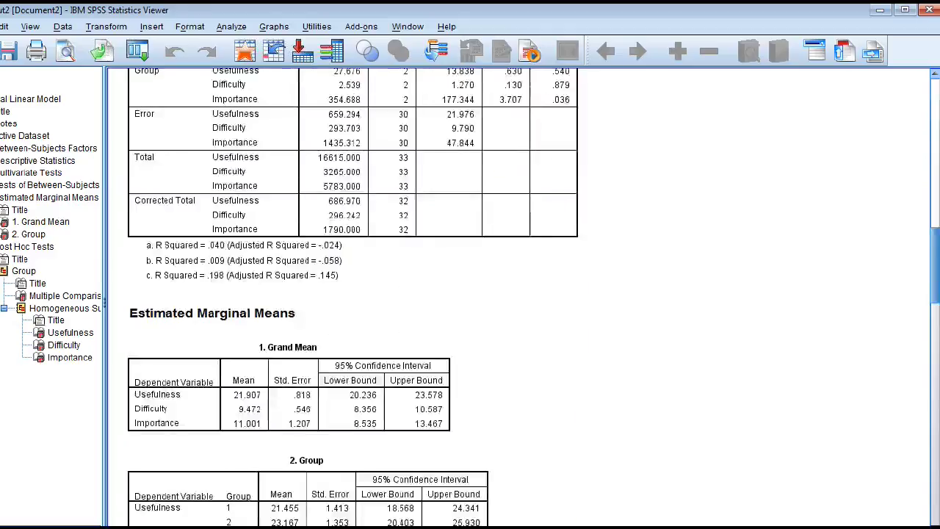
scroll(353, 293, "down", 2)
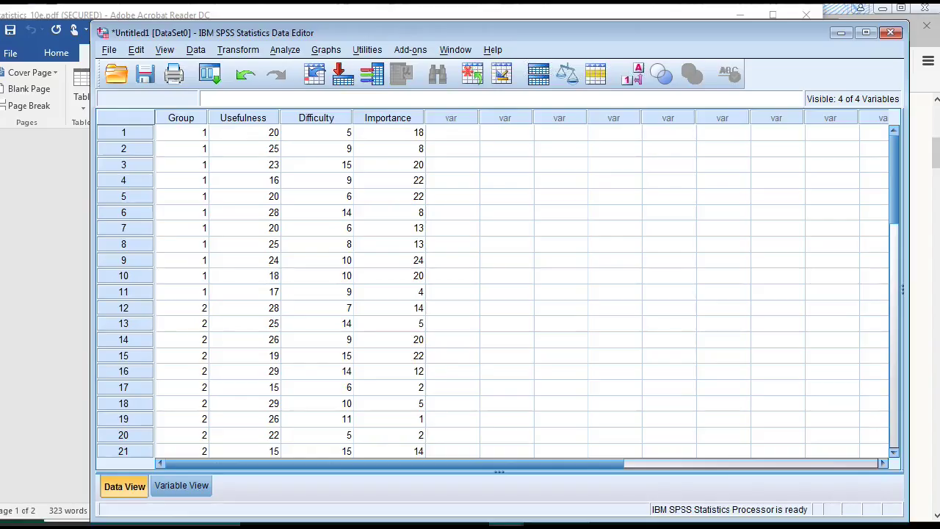
left_click(612, 524)
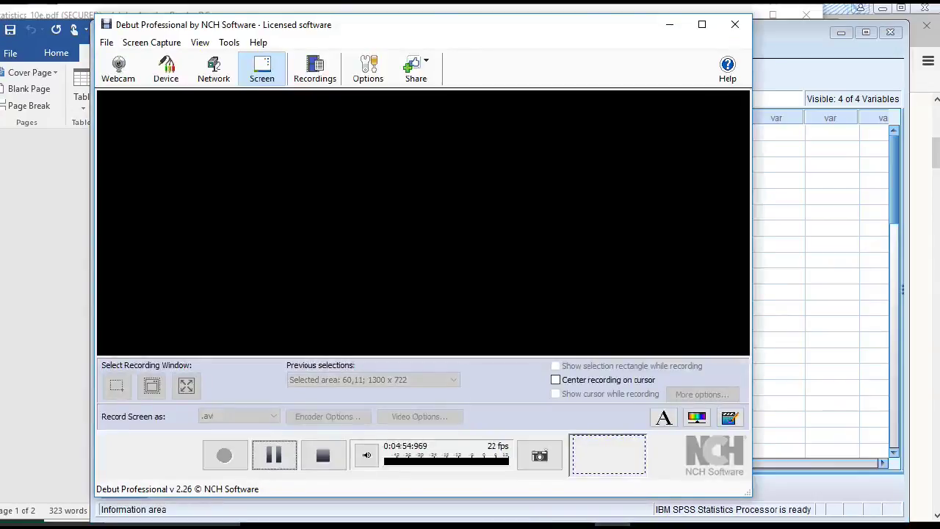